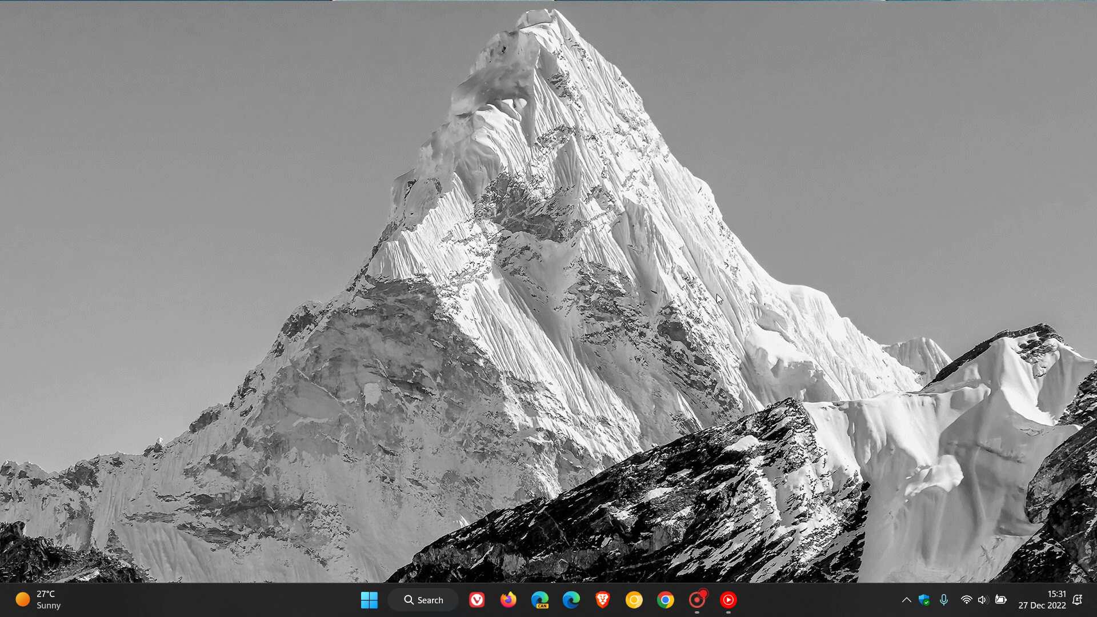
Open the Windows Update history page in the Settings app
{"action": "left_click", "coordinate": [369, 599]}
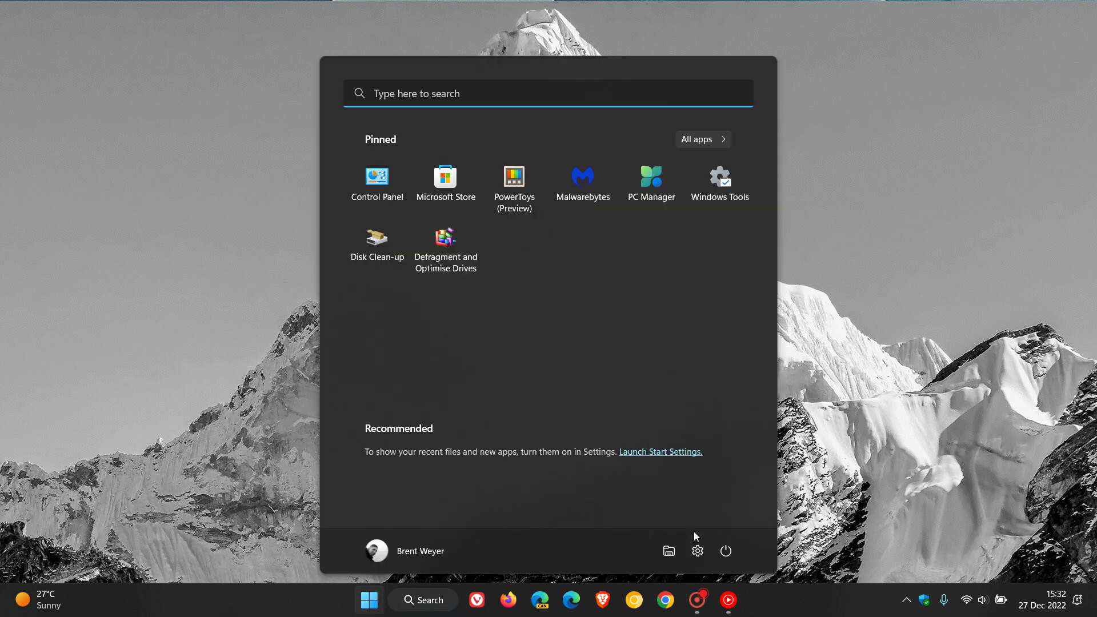
{"action": "left_click", "coordinate": [698, 552]}
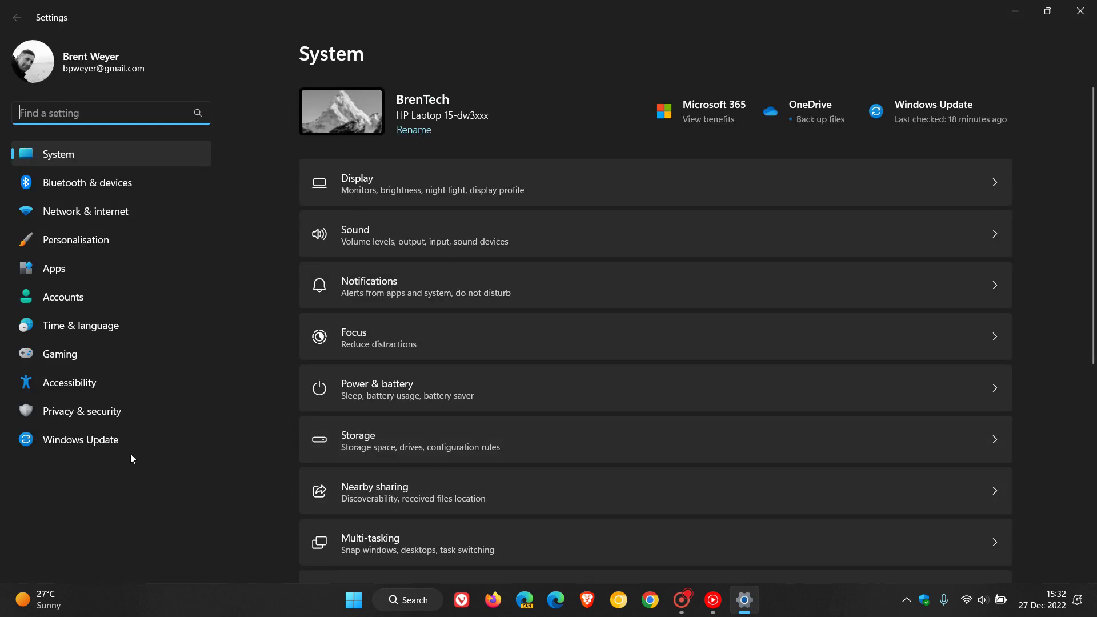
{"action": "left_click", "coordinate": [119, 441]}
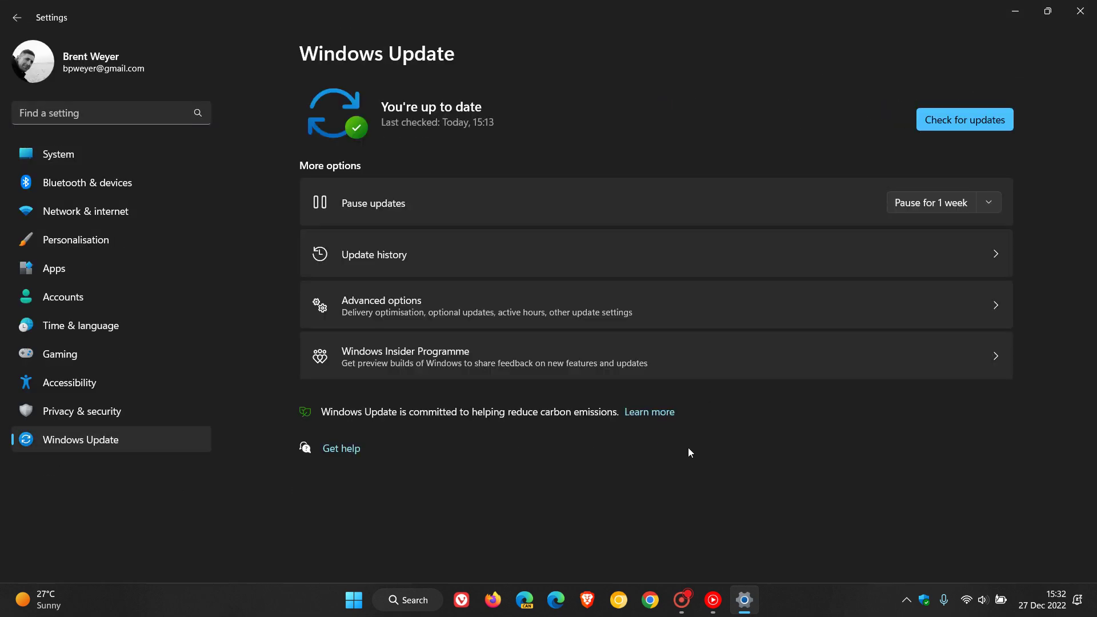
{"action": "left_click", "coordinate": [645, 245]}
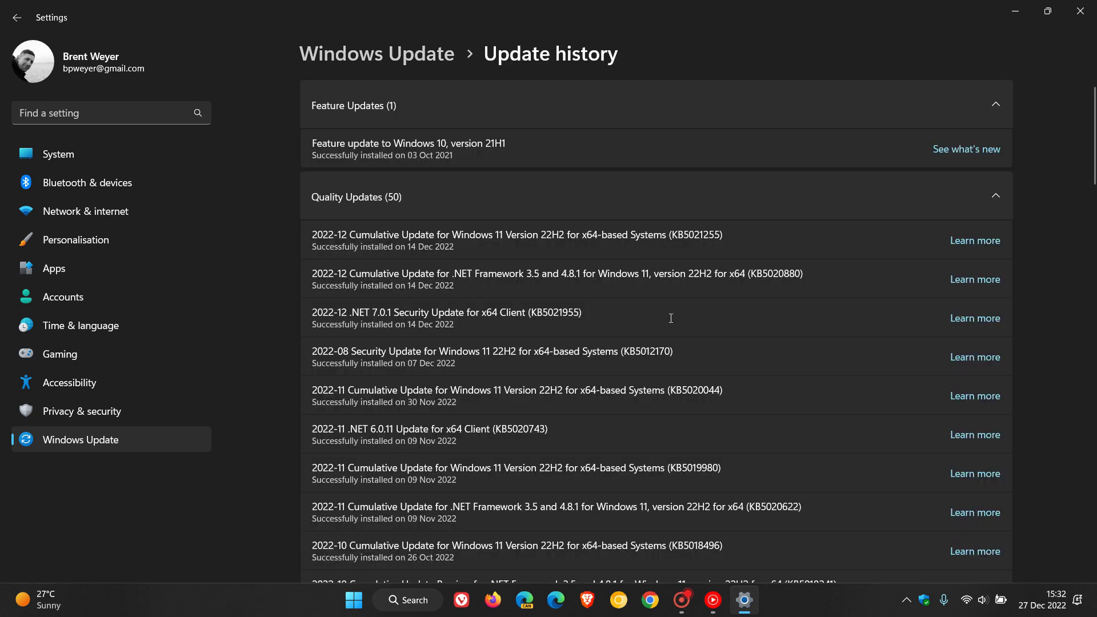
Collapse Feature and Quality Updates and expand the Definition Updates list
{"action": "left_click", "coordinate": [652, 116]}
{"action": "left_click", "coordinate": [639, 166]}
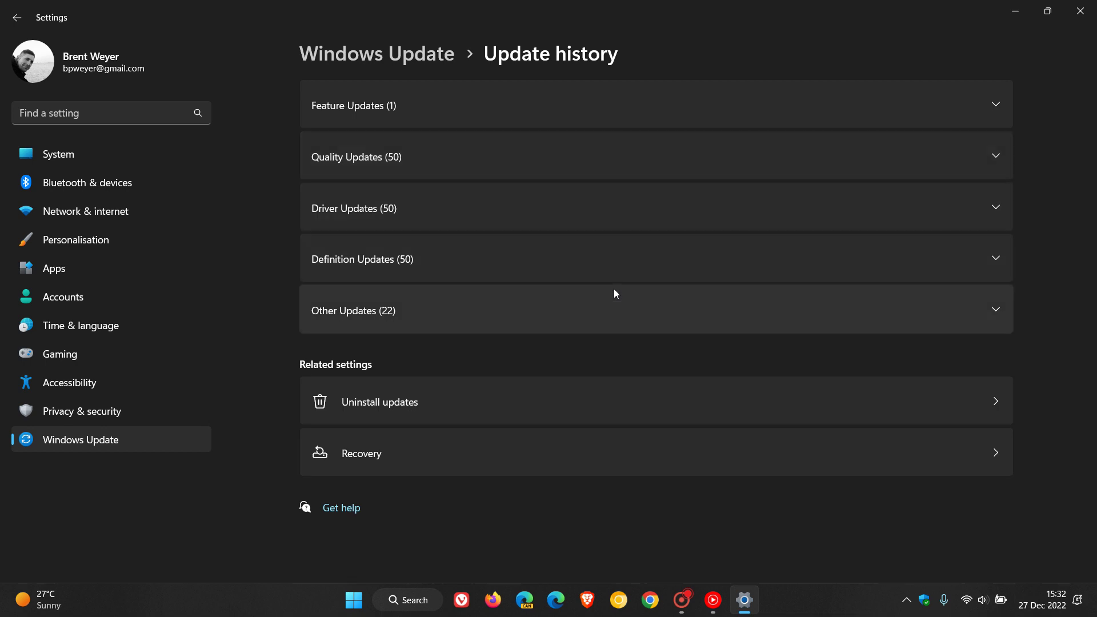
{"action": "left_click", "coordinate": [646, 259]}
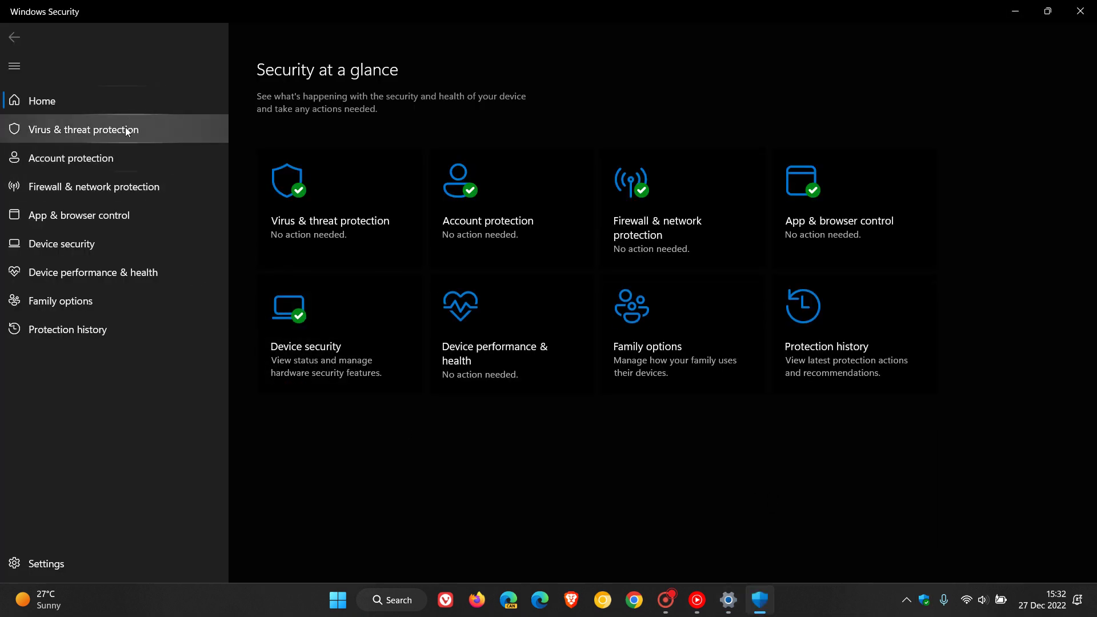
View the Virus & threat protection status in Windows Security, then minimize it
{"action": "left_click", "coordinate": [126, 131]}
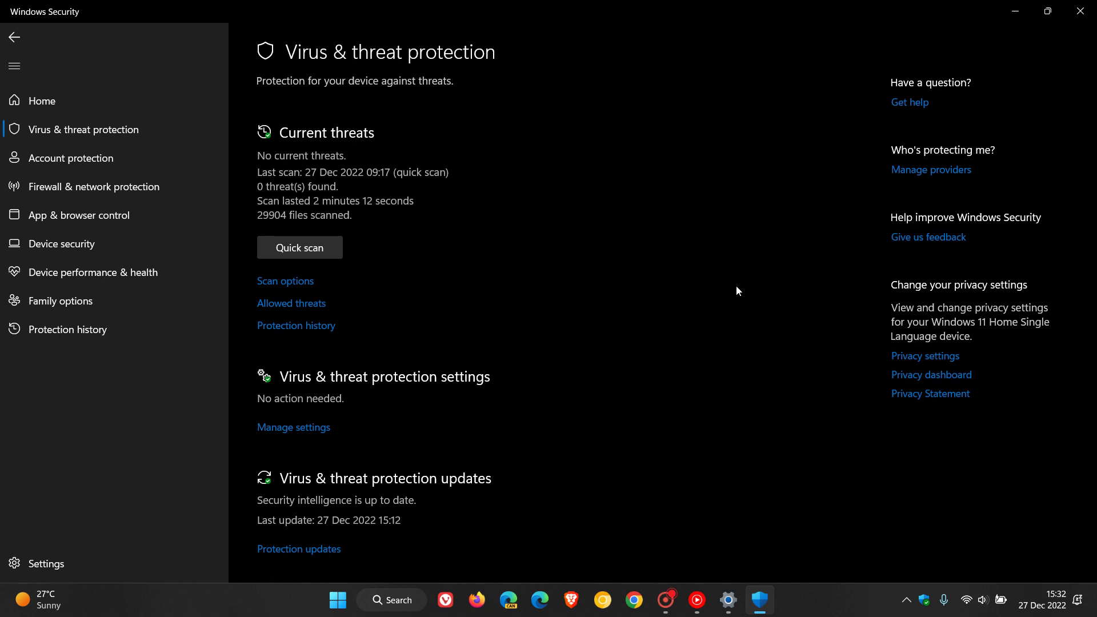
{"action": "left_click", "coordinate": [1015, 12]}
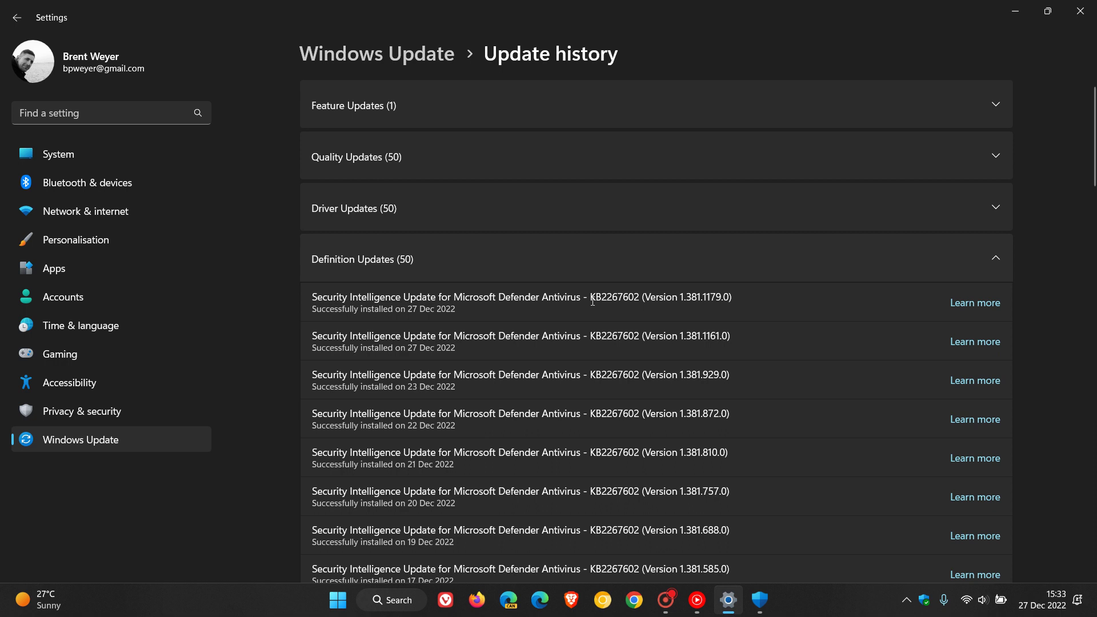
{"action": "left_click_drag", "start_coordinate": [592, 301], "coordinate": [642, 295]}
{"action": "scroll", "coordinate": [763, 320], "scroll_direction": "down", "scroll_amount": 7}
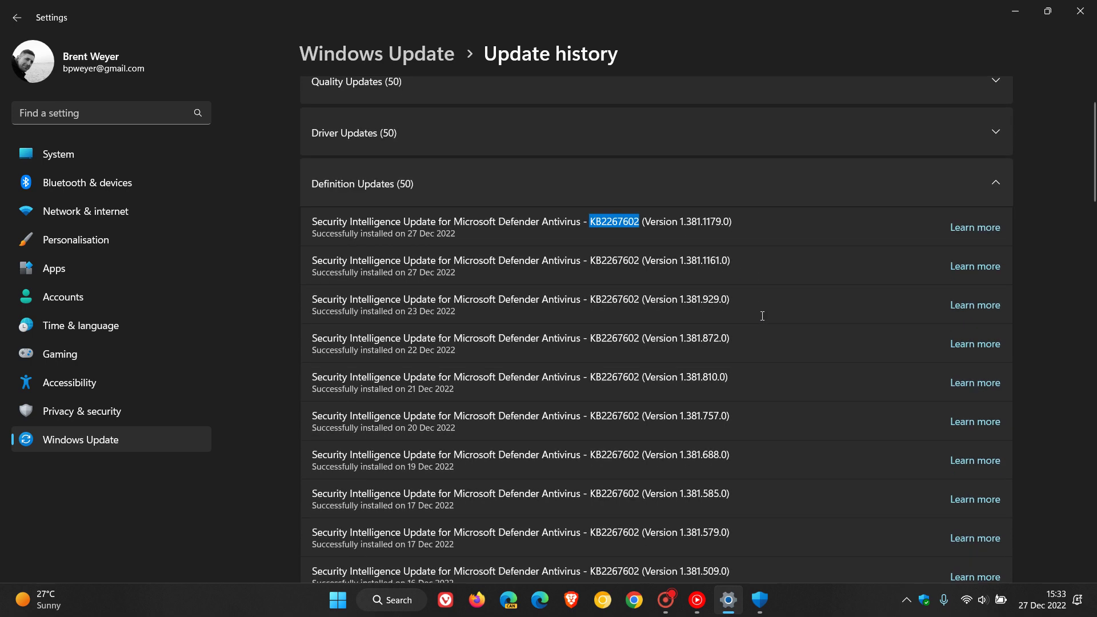
{"action": "scroll", "coordinate": [762, 319], "scroll_direction": "down", "scroll_amount": 8}
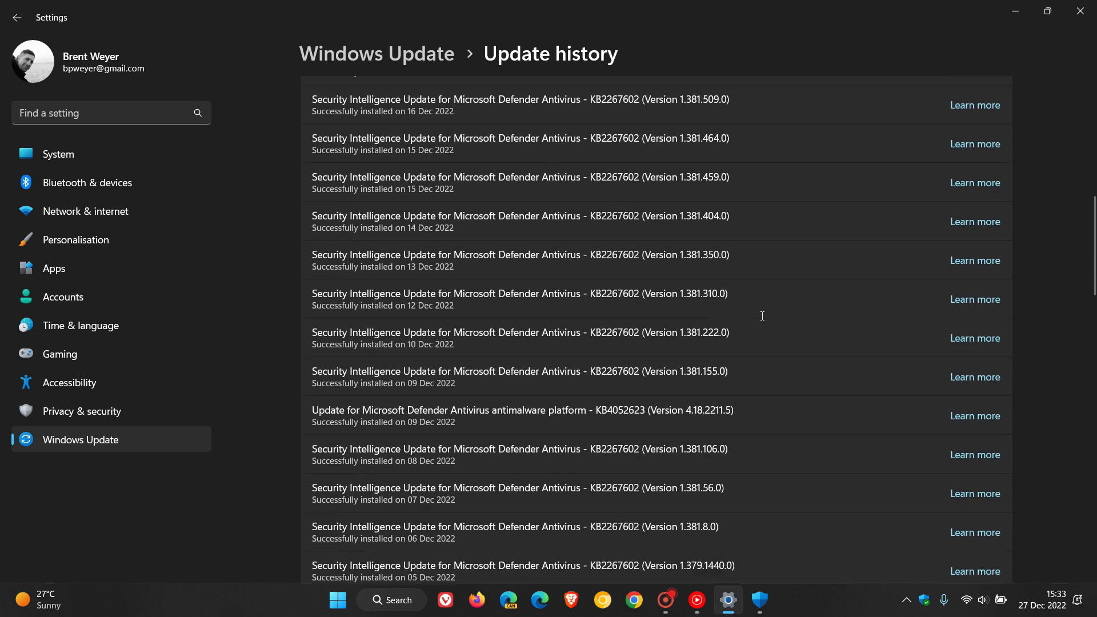
{"action": "scroll", "coordinate": [762, 316], "scroll_direction": "down", "scroll_amount": 1}
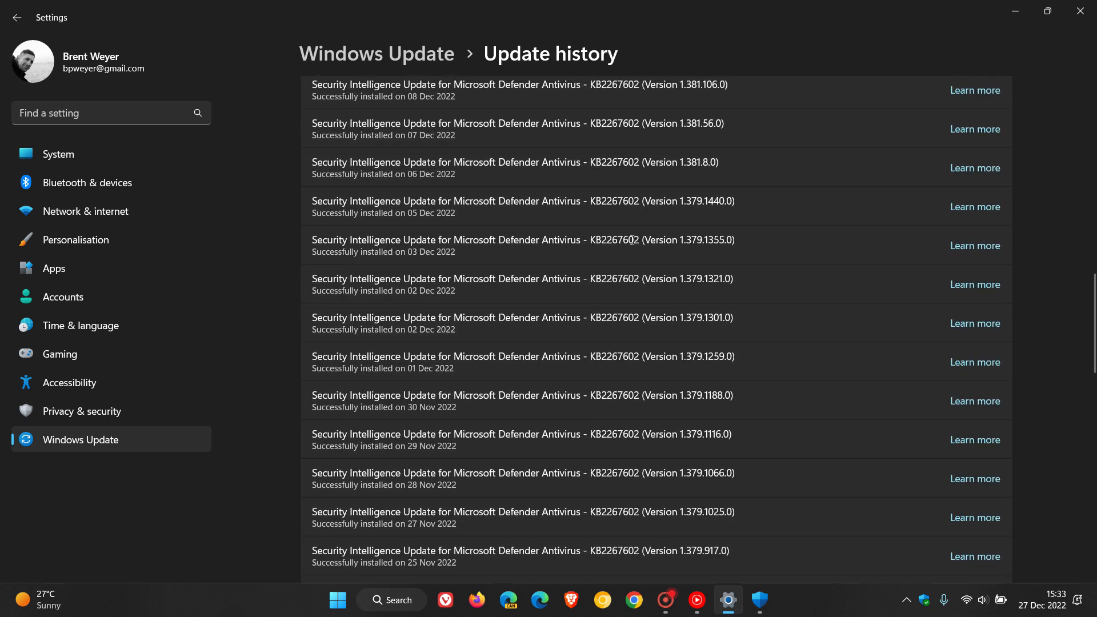
{"action": "scroll", "coordinate": [780, 334], "scroll_direction": "down", "scroll_amount": 5}
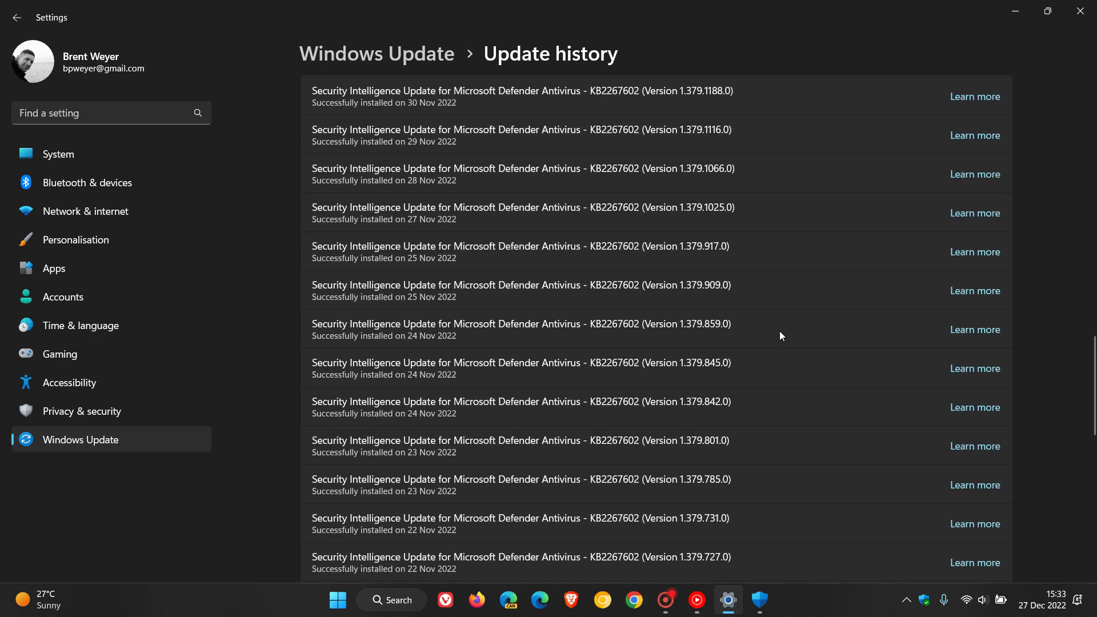
{"action": "scroll", "coordinate": [801, 416], "scroll_direction": "up", "scroll_amount": 20}
{"action": "scroll", "coordinate": [802, 415], "scroll_direction": "up", "scroll_amount": 2}
{"action": "left_click", "coordinate": [647, 296]}
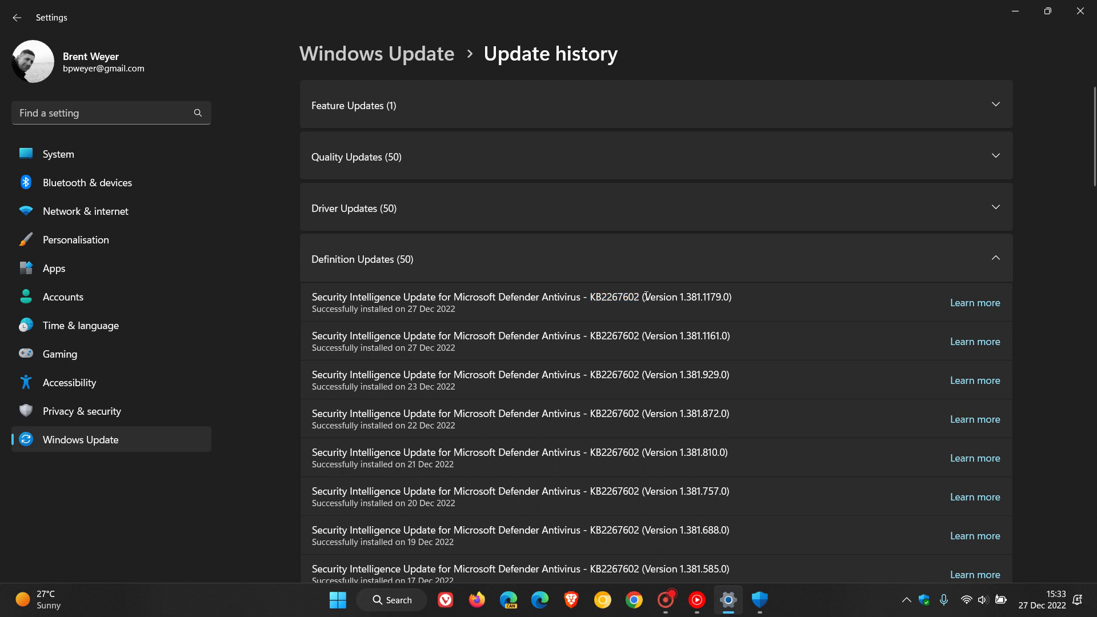
{"action": "left_click_drag", "start_coordinate": [646, 296], "coordinate": [735, 304]}
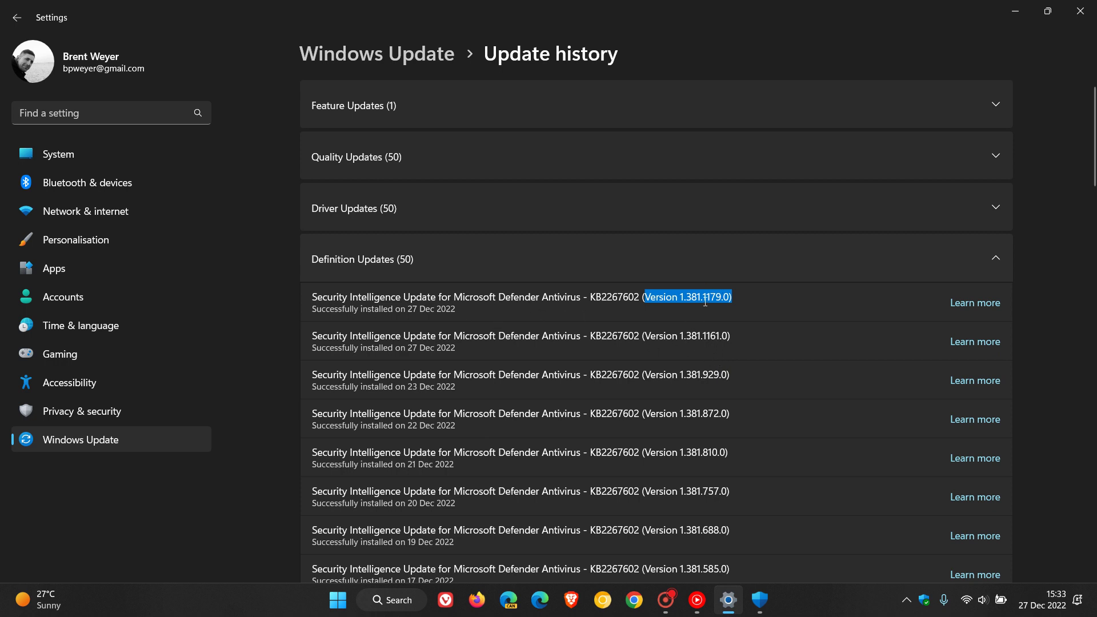
Highlight KB2267602 in the history, then return to the main Windows Update page
{"action": "left_click_drag", "start_coordinate": [587, 296], "coordinate": [641, 296]}
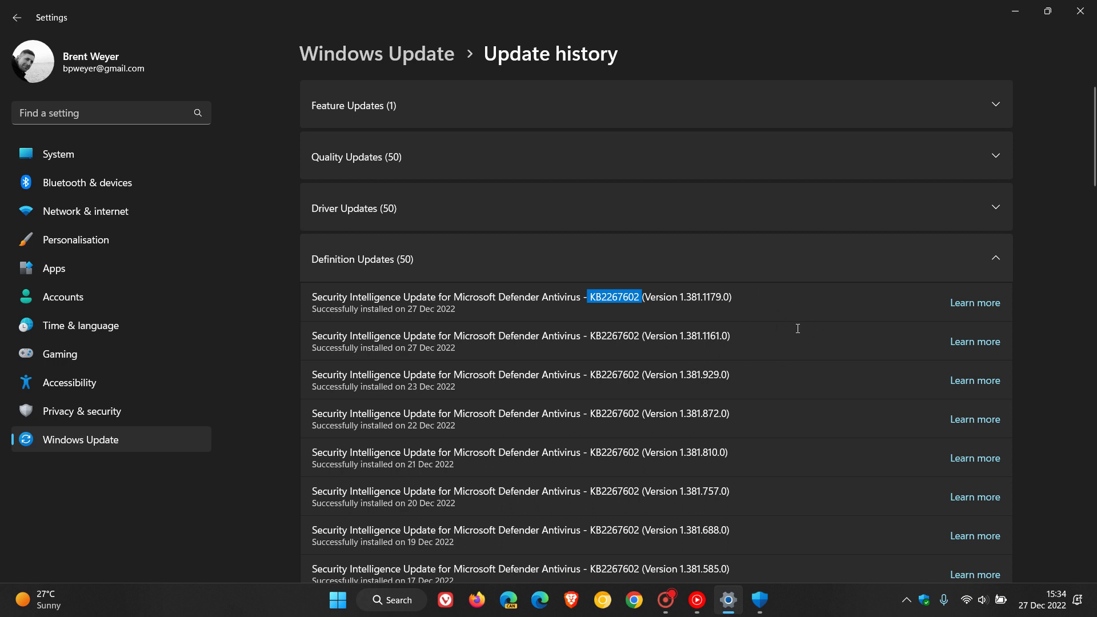
{"action": "left_click", "coordinate": [146, 438]}
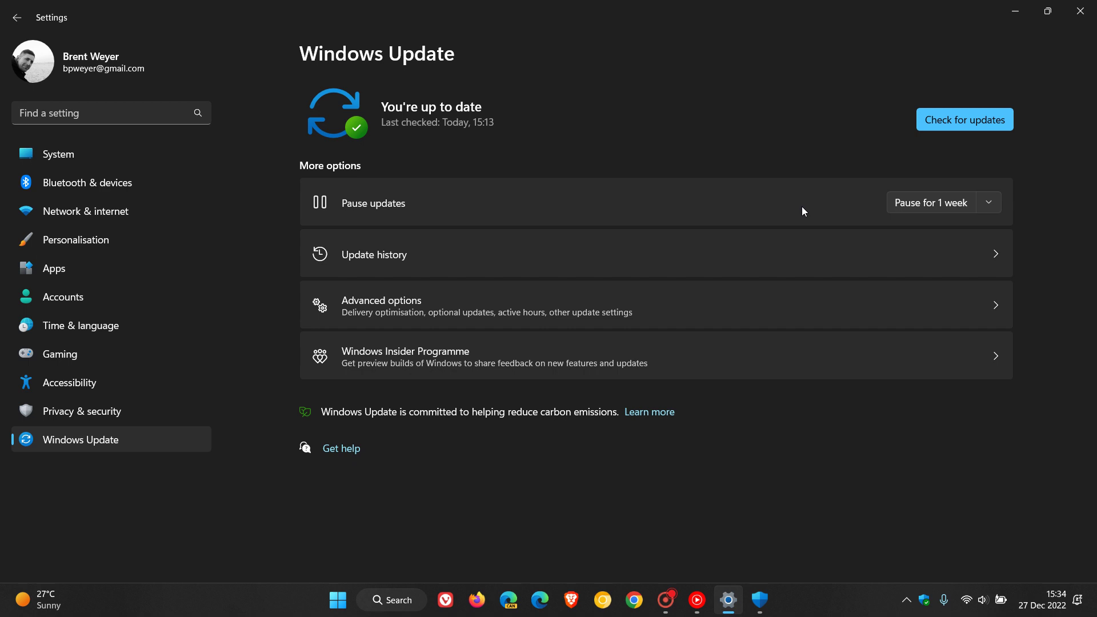
Start a fresh check for Windows updates, then minimize Settings
{"action": "left_click", "coordinate": [937, 121]}
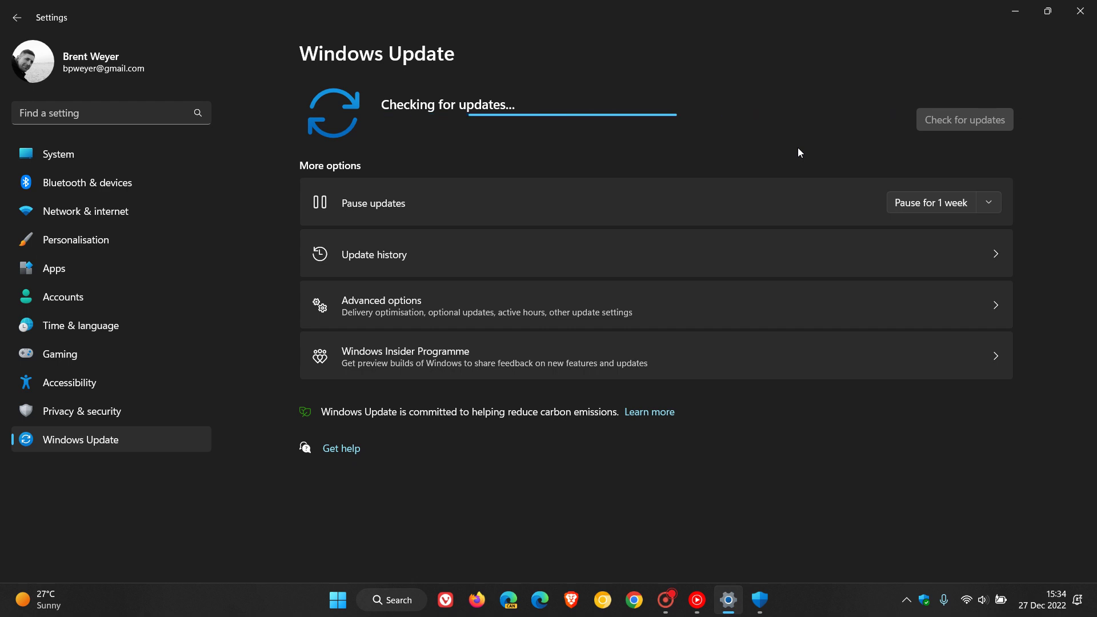
{"action": "left_click", "coordinate": [1017, 16]}
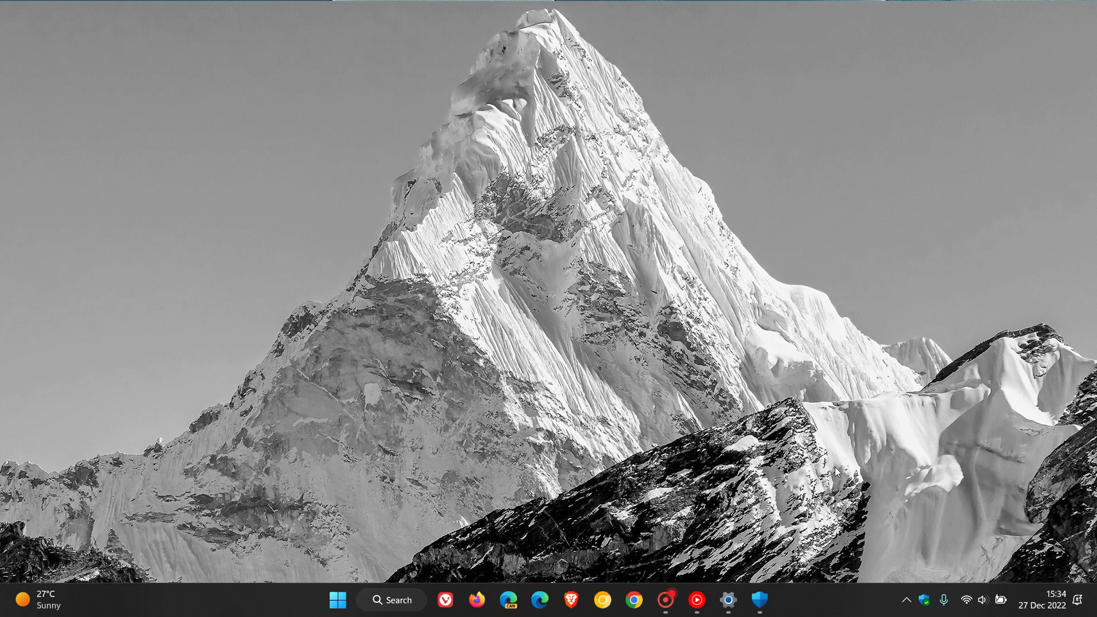
Open Protection updates from Virus & threat protection, showing version 1.381.1186.0
{"action": "mouse_move", "coordinate": [766, 607]}
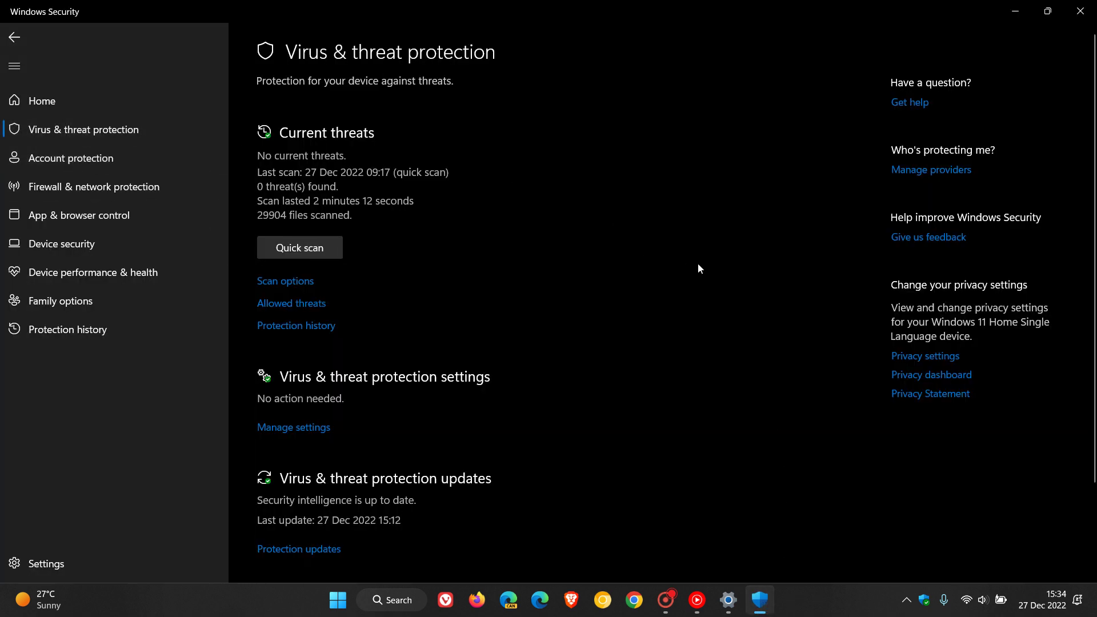
{"action": "scroll", "coordinate": [698, 269], "scroll_direction": "down", "scroll_amount": 3}
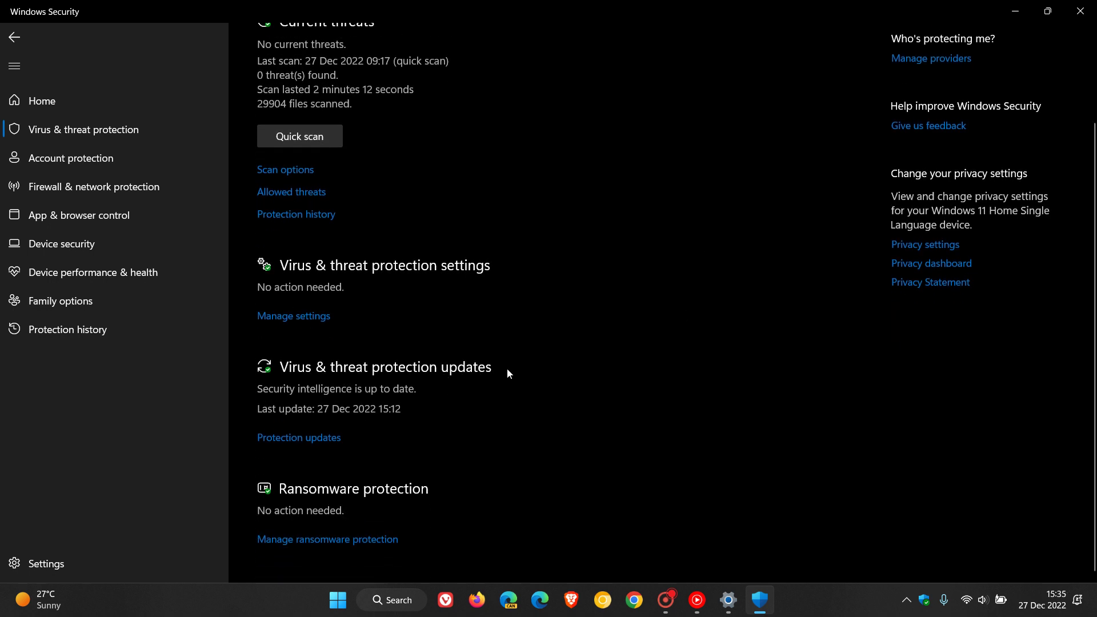
{"action": "left_click", "coordinate": [314, 438]}
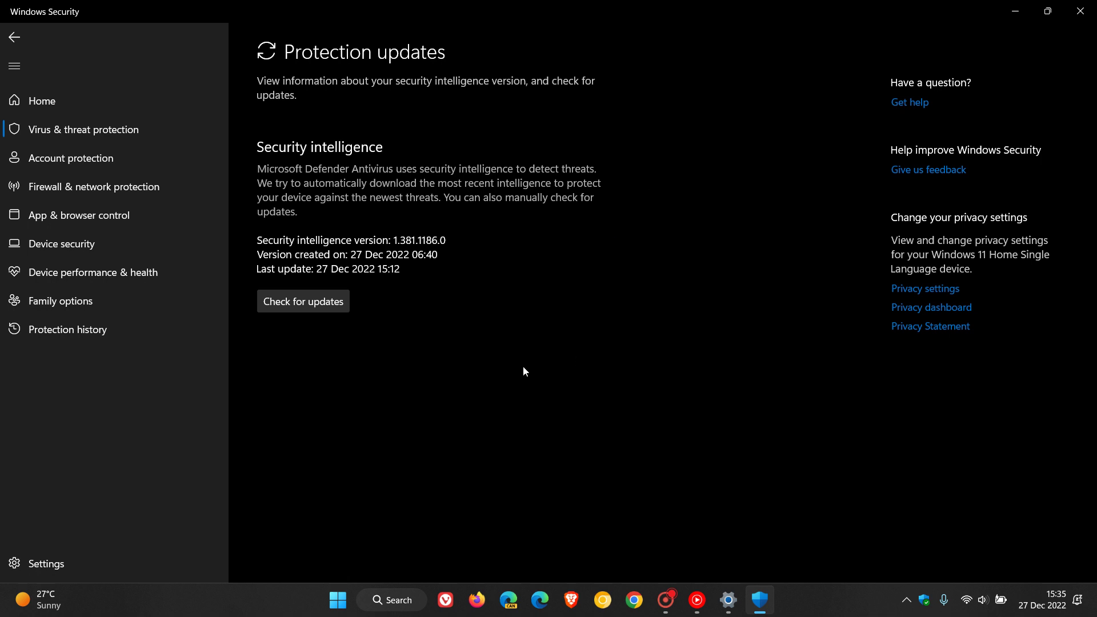
Check for protection updates in Windows Security, confirming version 1.381.1186.0 is current
{"action": "left_click", "coordinate": [728, 599]}
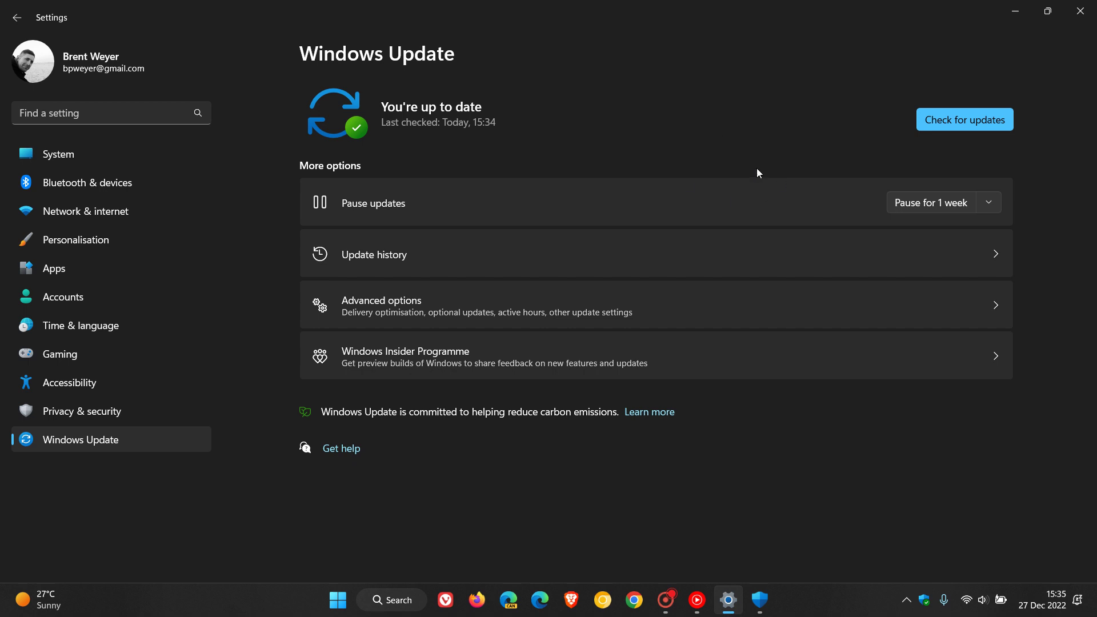
{"action": "left_click", "coordinate": [1017, 10]}
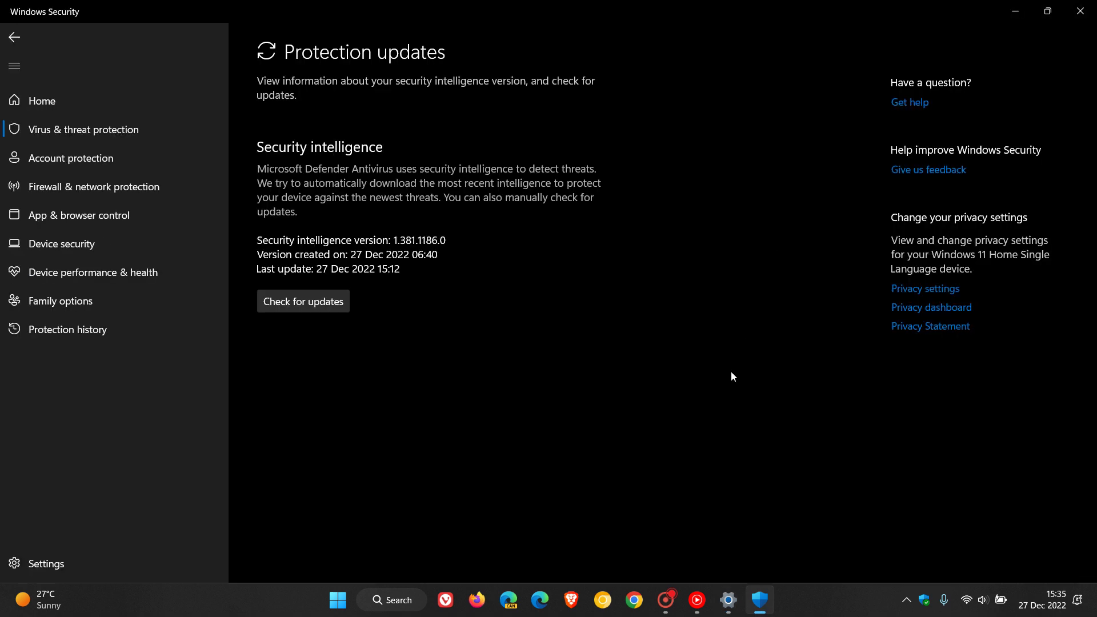
{"action": "left_click", "coordinate": [328, 302]}
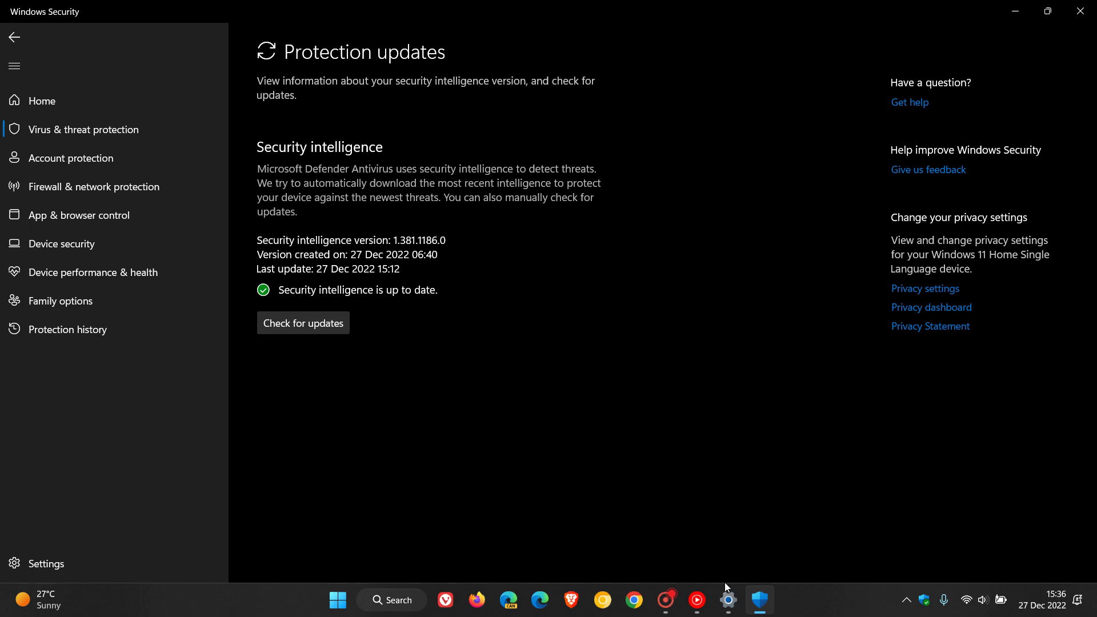
Review Update history in Settings, then return to Windows Update, last checked 15:34
{"action": "left_click", "coordinate": [728, 600]}
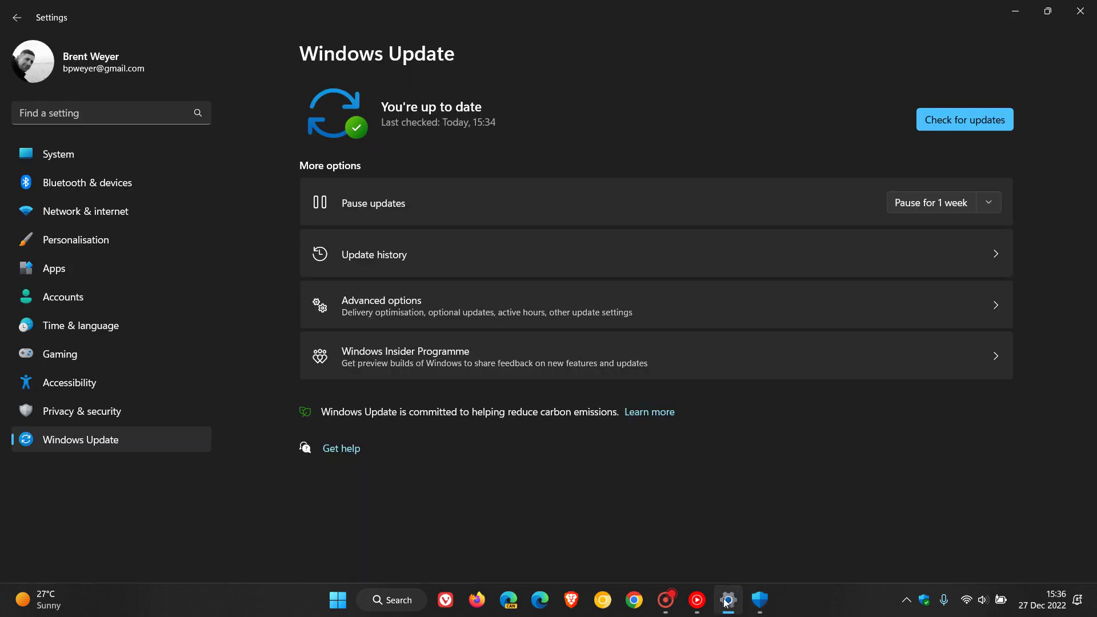
{"action": "left_click", "coordinate": [627, 266]}
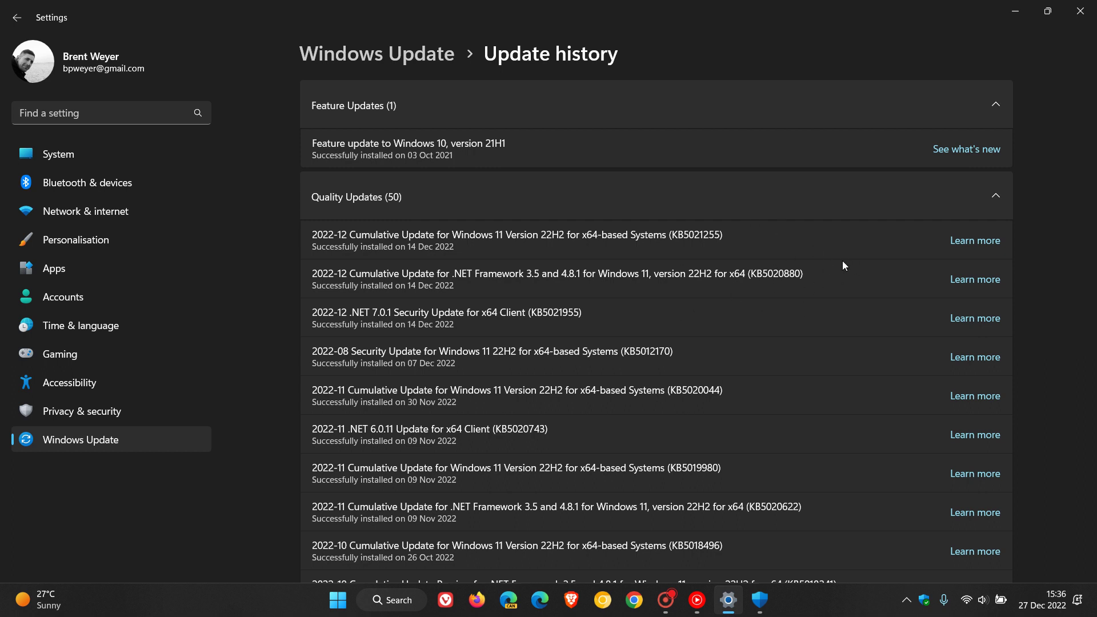
{"action": "left_click", "coordinate": [163, 444]}
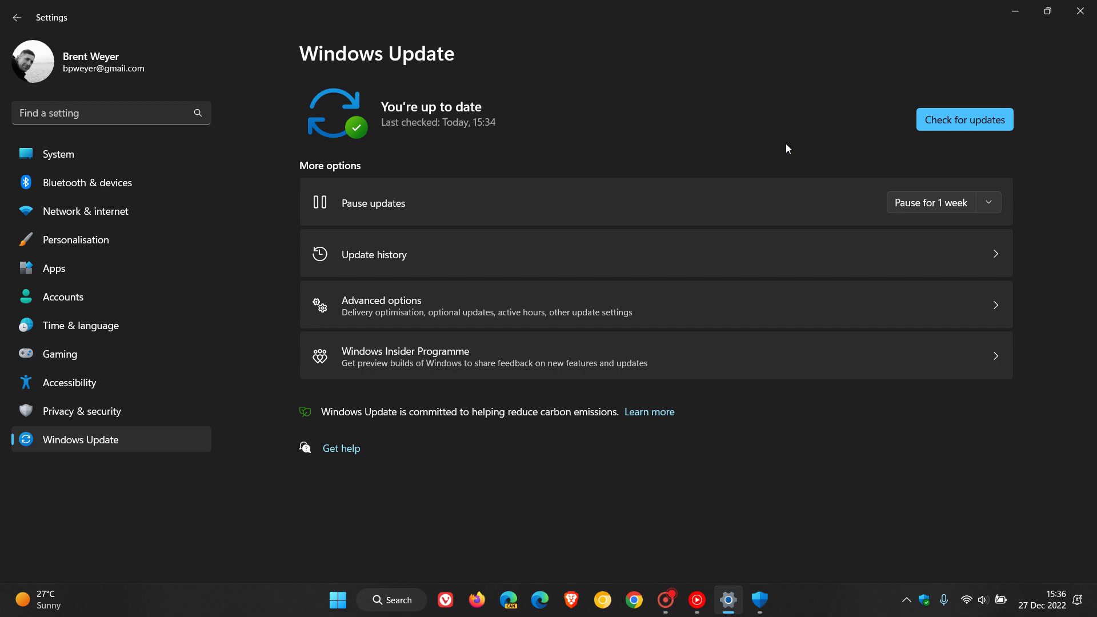
Go to System > Troubleshoot > Other trouble-shooters and scroll through the troubleshooter list
{"action": "left_click", "coordinate": [126, 159]}
{"action": "scroll", "coordinate": [740, 284], "scroll_direction": "down", "scroll_amount": 4}
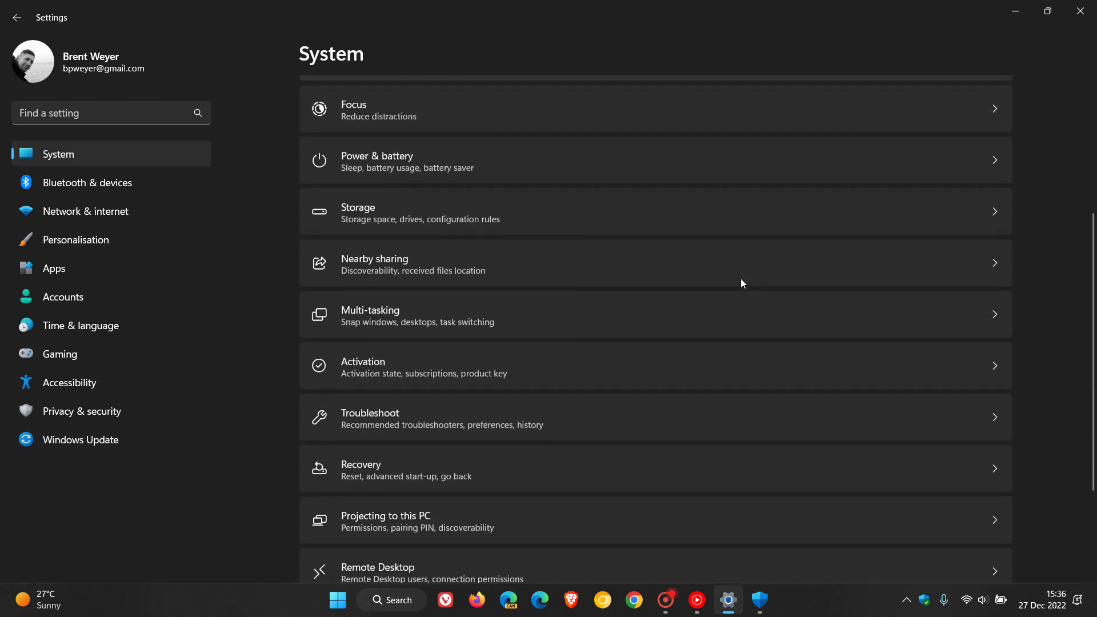
{"action": "left_click", "coordinate": [684, 424]}
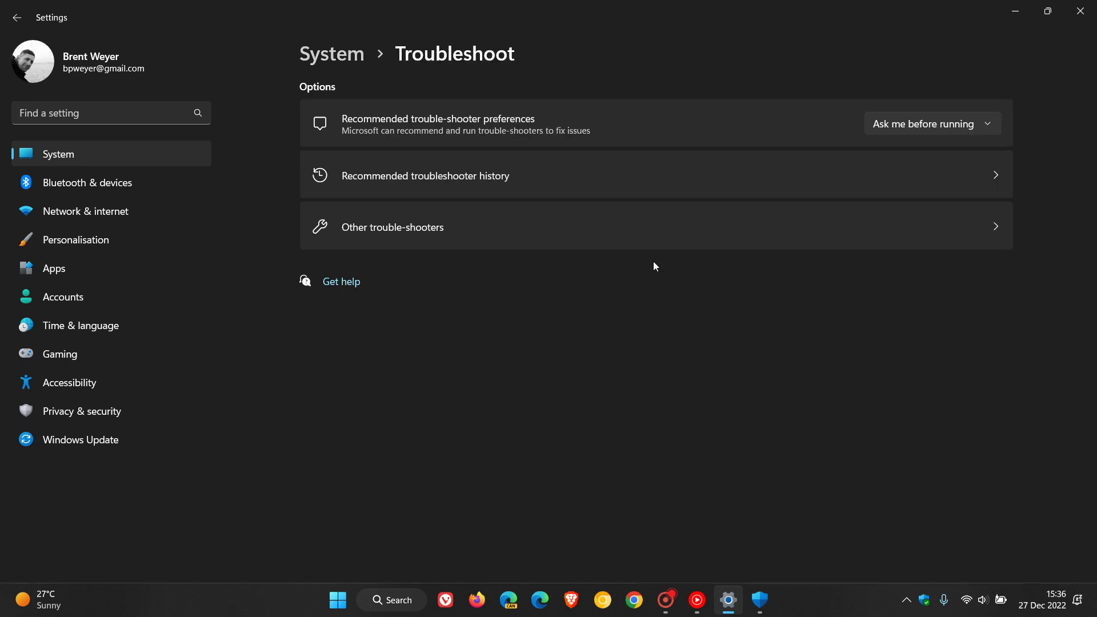
{"action": "left_click", "coordinate": [649, 234]}
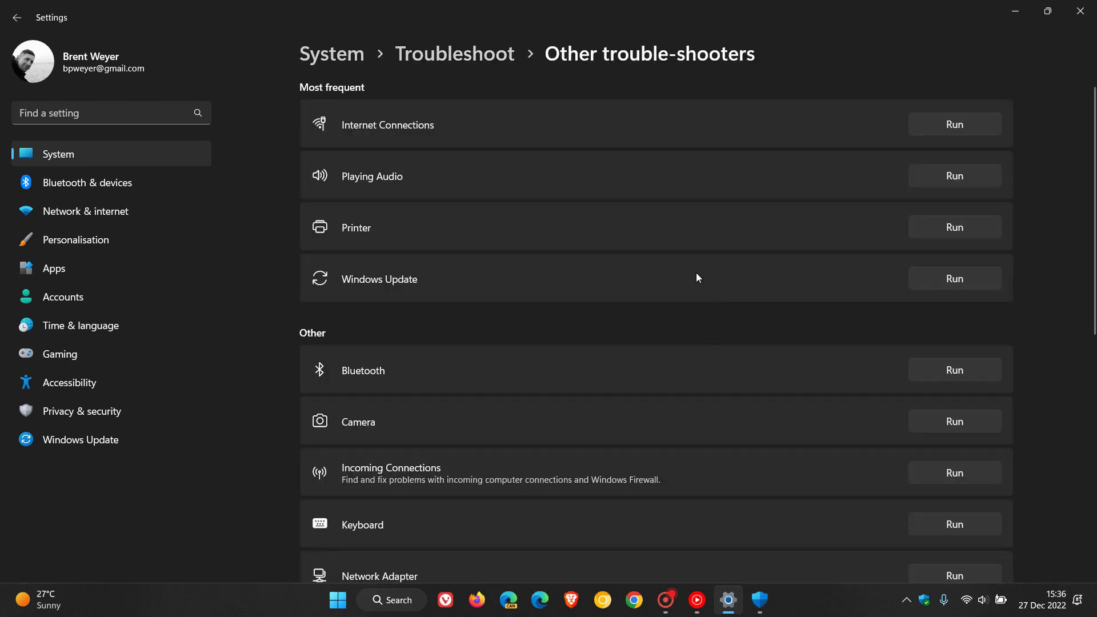
{"action": "scroll", "coordinate": [696, 274], "scroll_direction": "down", "scroll_amount": 8}
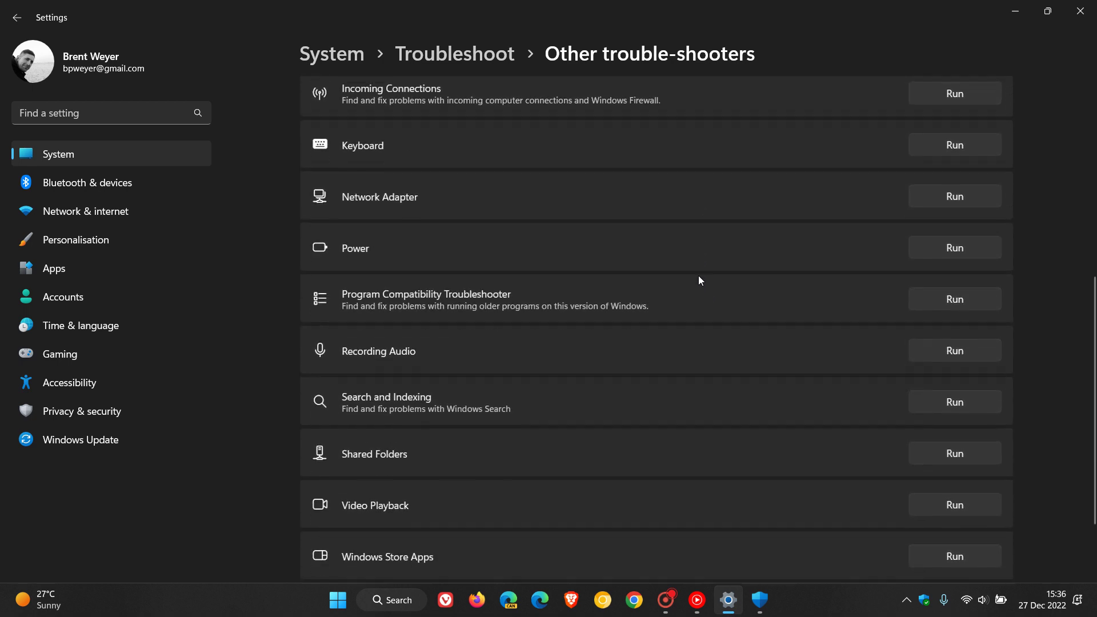
{"action": "scroll", "coordinate": [700, 437], "scroll_direction": "up", "scroll_amount": 8}
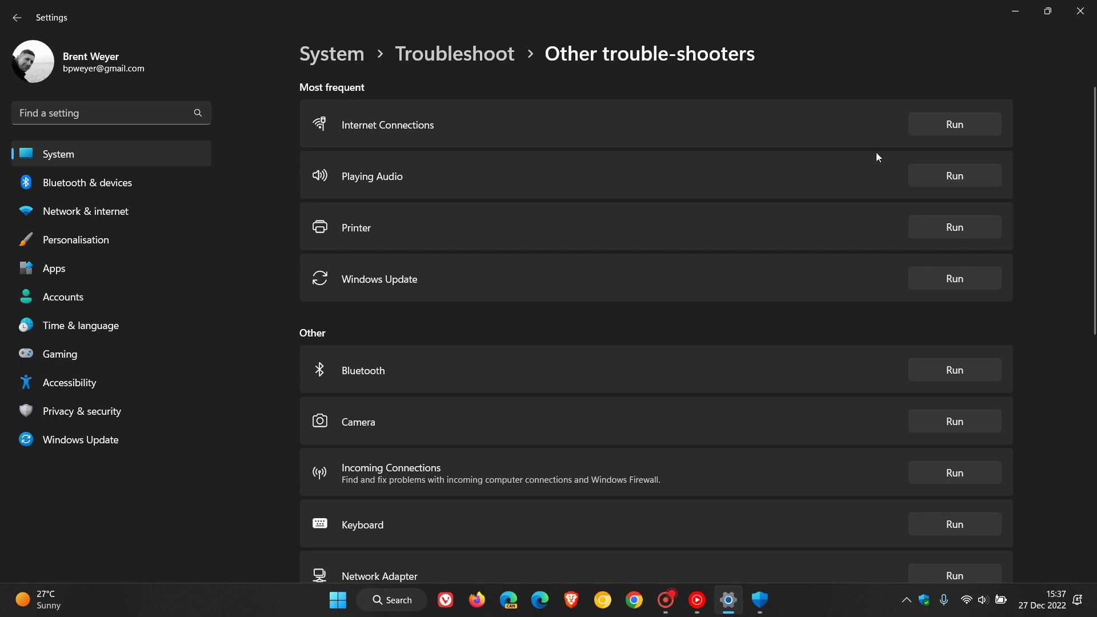
Minimize both Settings and Windows Security to reveal the desktop
{"action": "left_click", "coordinate": [1017, 14]}
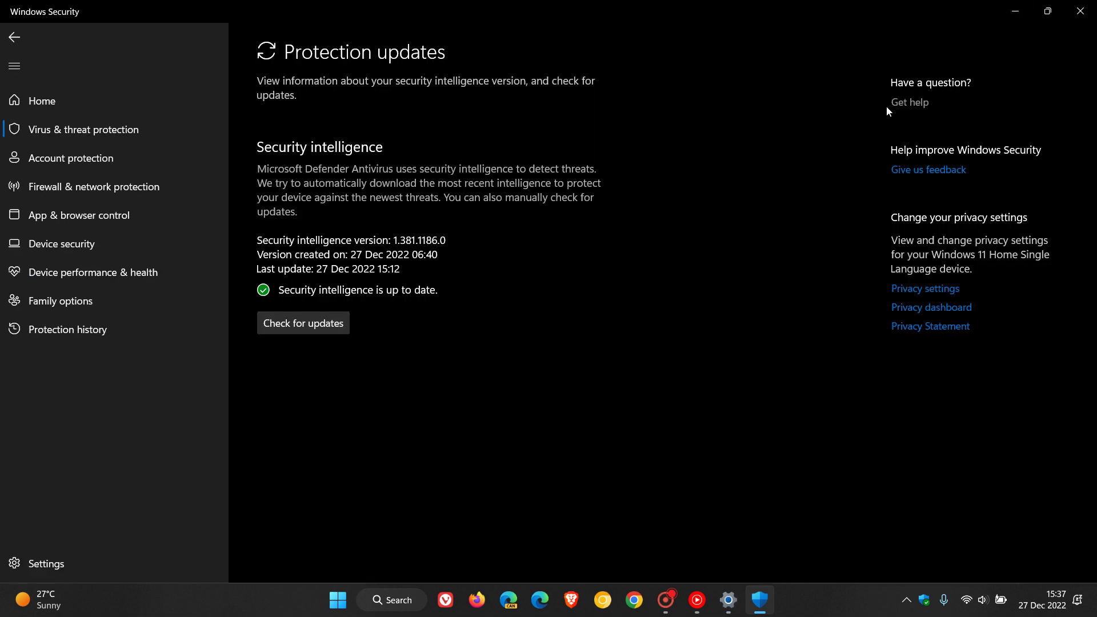
{"action": "left_click", "coordinate": [1017, 12]}
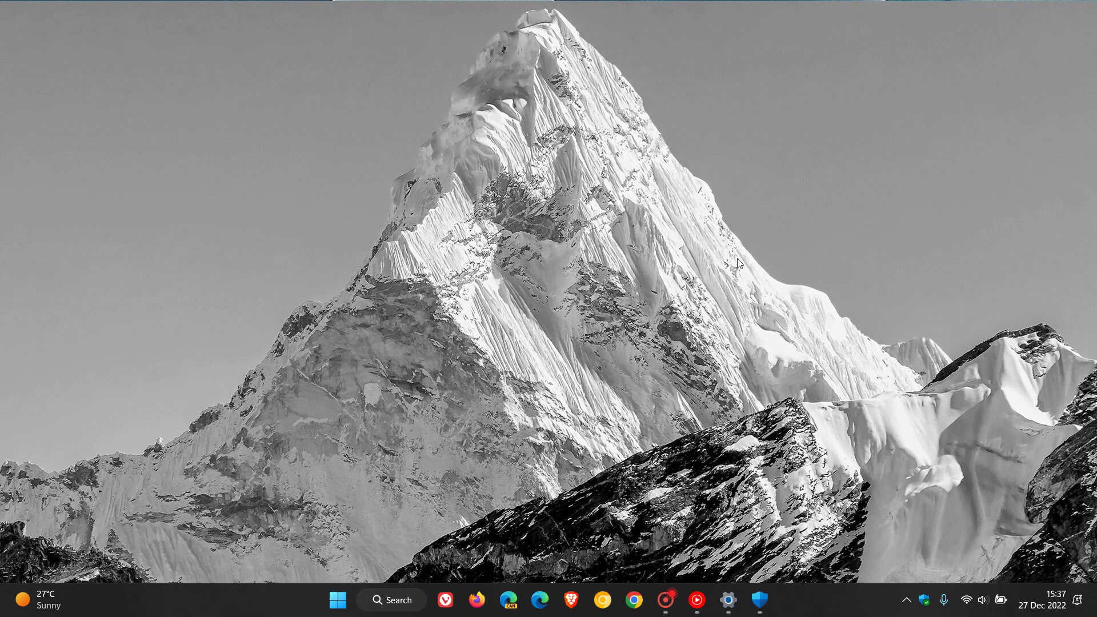